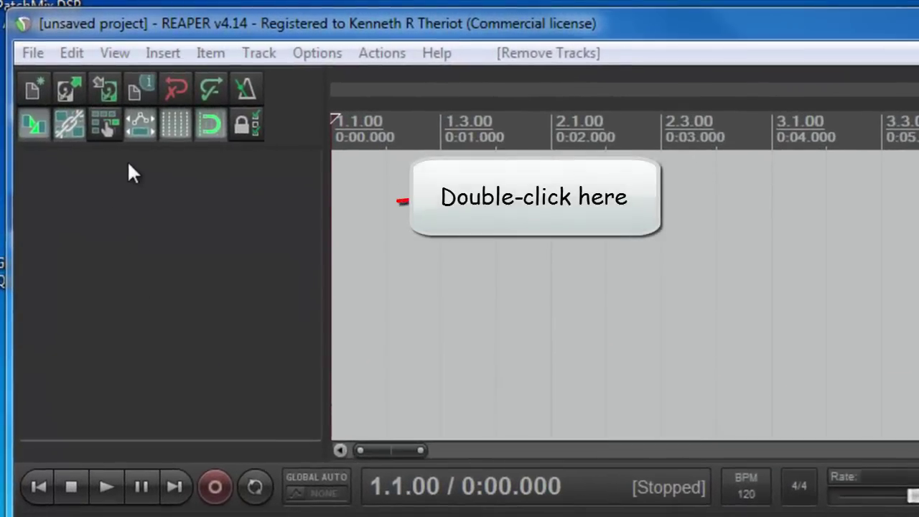
- Add Track 1, arm it for recording, and start recording the voiceover
double_click(124, 175)
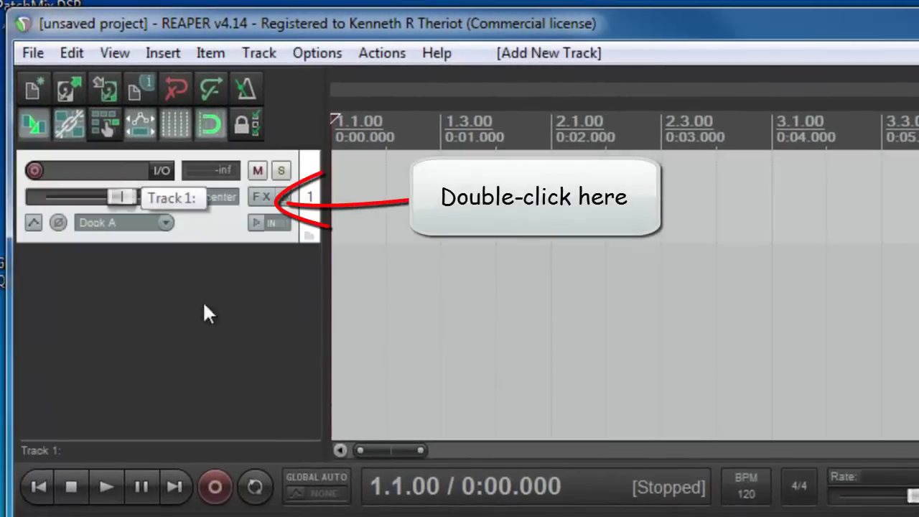
click(34, 170)
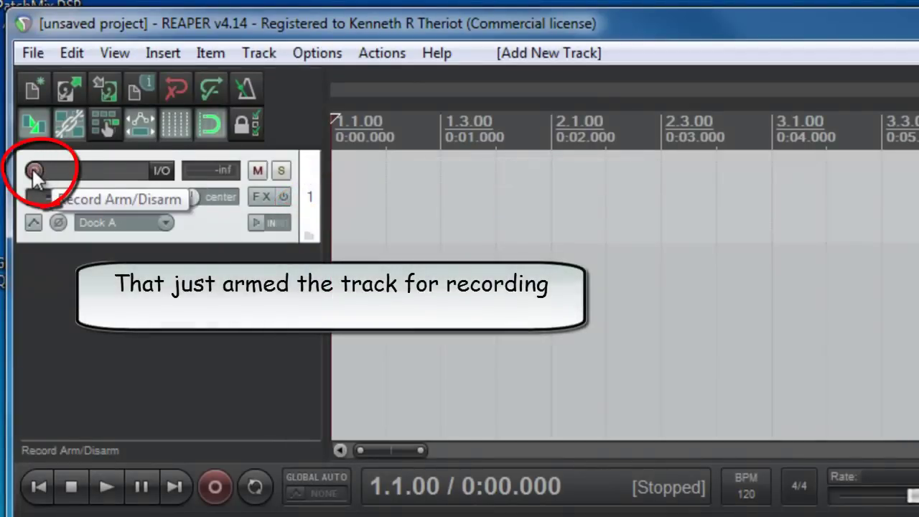
click(34, 171)
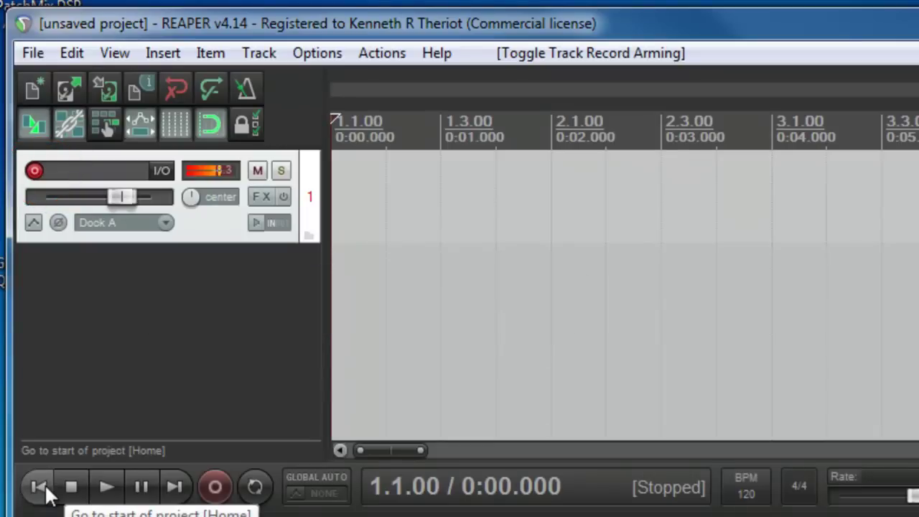
click(217, 488)
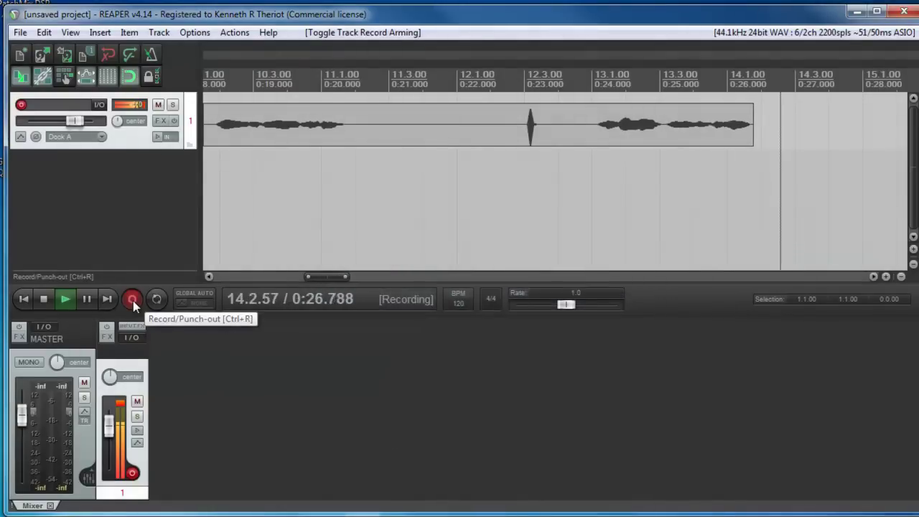
- Stop recording and keep the recorded file with Save All
click(45, 300)
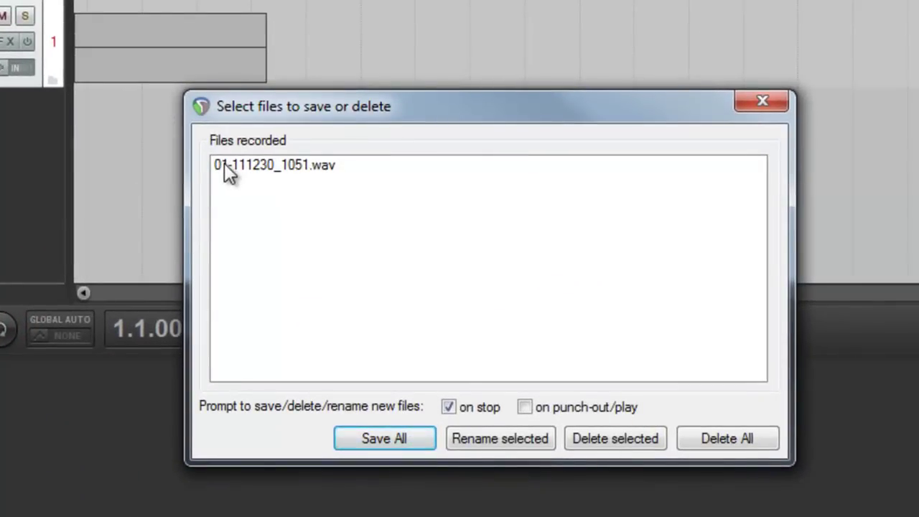
click(388, 439)
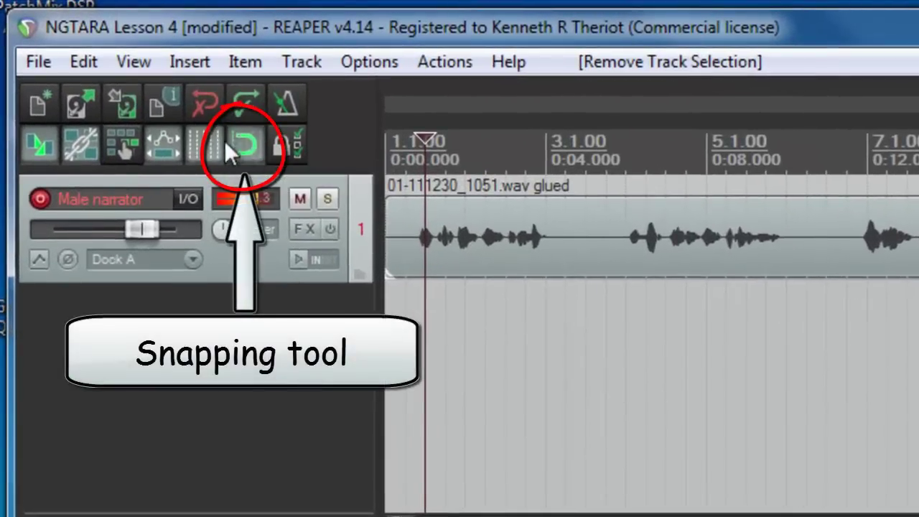
- Enable grid snapping, try snapped time selections, and park the play position at 6.4.00
click(247, 143)
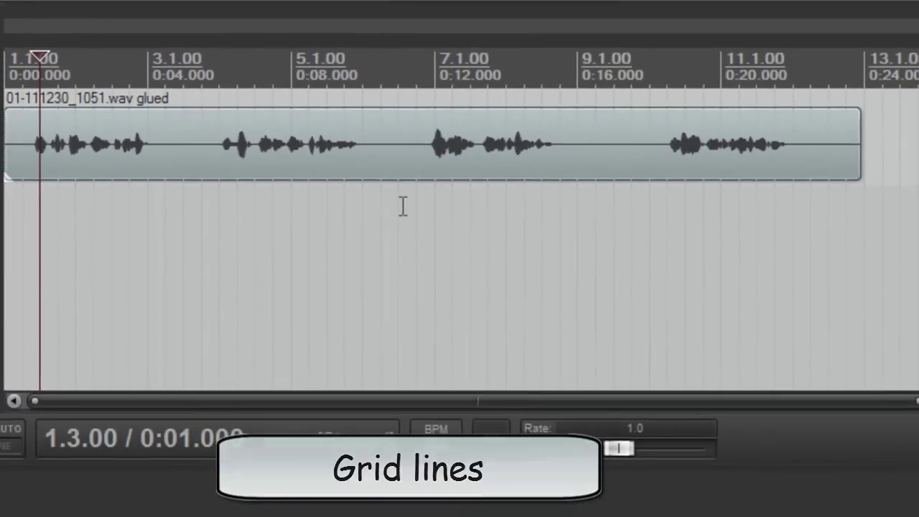
drag(416, 207, 450, 209)
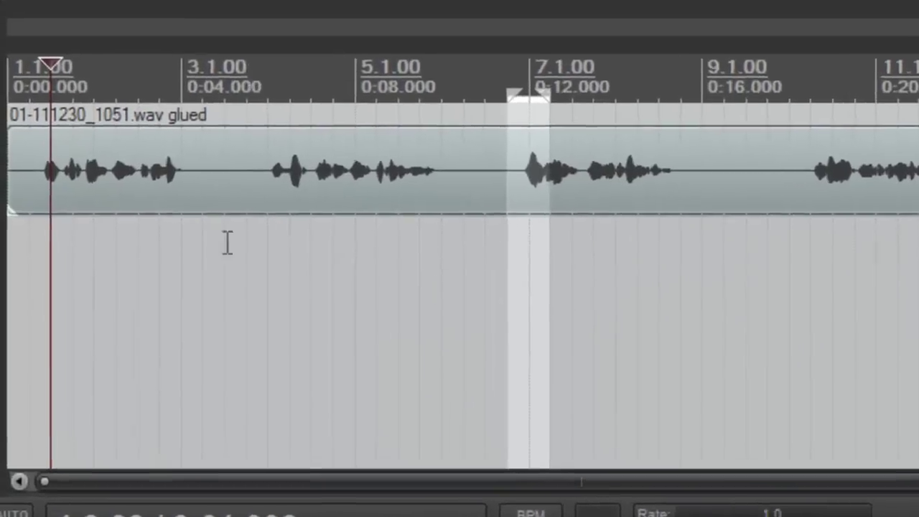
click(185, 227)
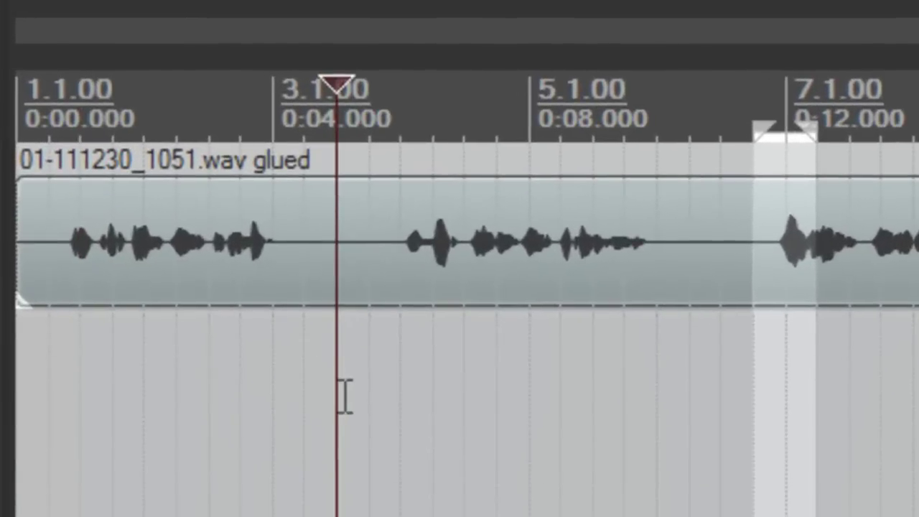
click(345, 394)
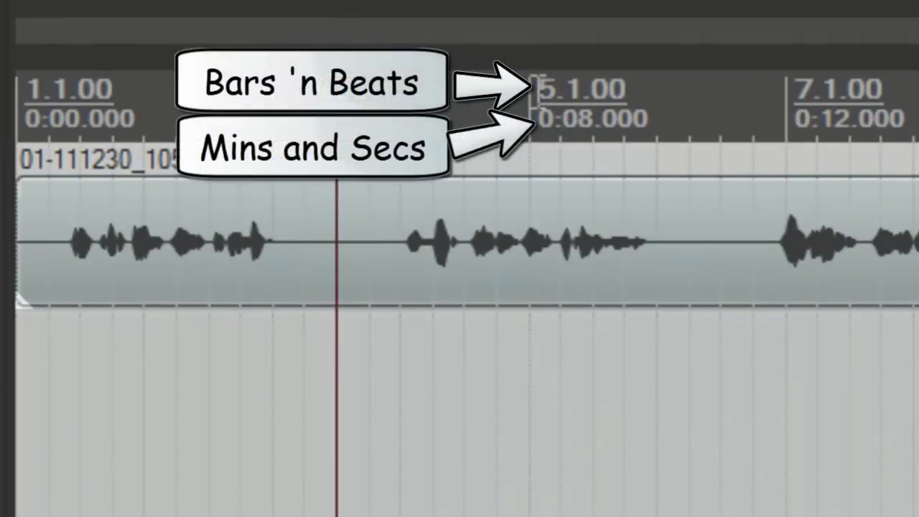
drag(537, 86, 611, 78)
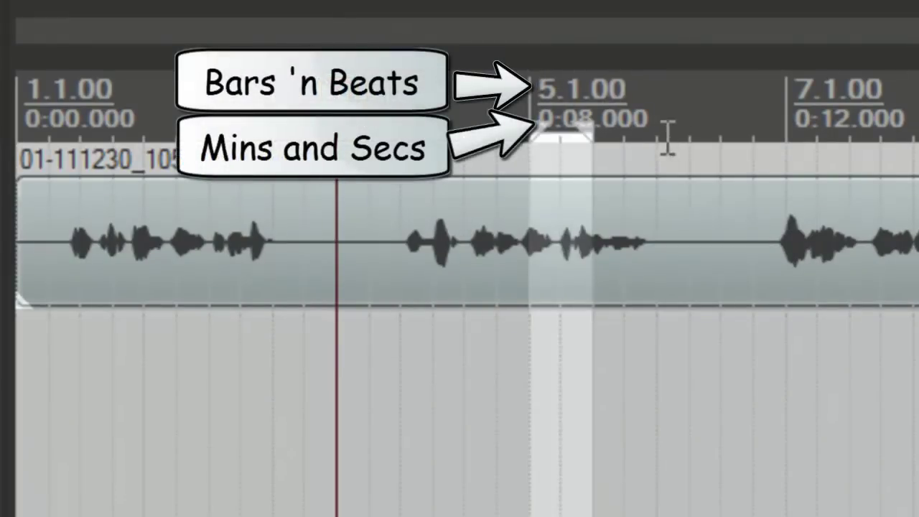
click(756, 496)
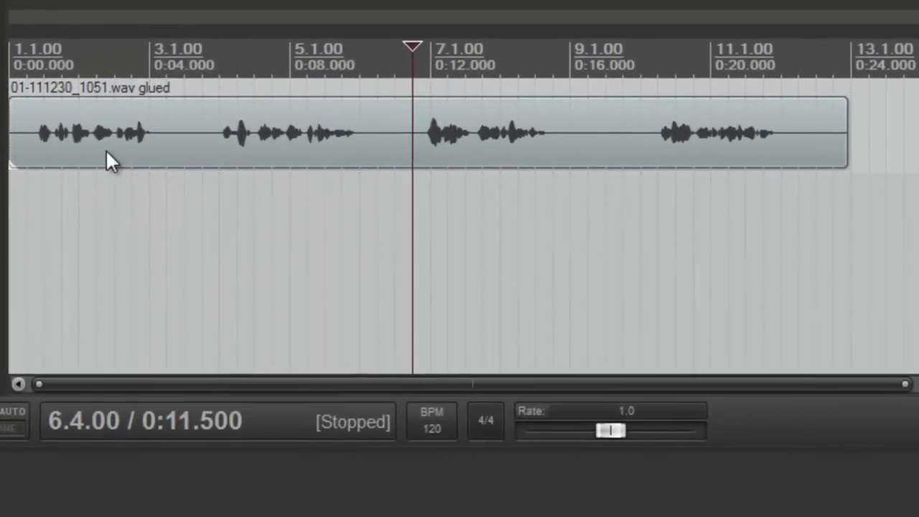
- Move the voiceover item later, then back to the project start at 1.1.00
mouse_move(105, 151)
mouse_down()
mouse_move(196, 153)
mouse_move(187, 155)
mouse_up()
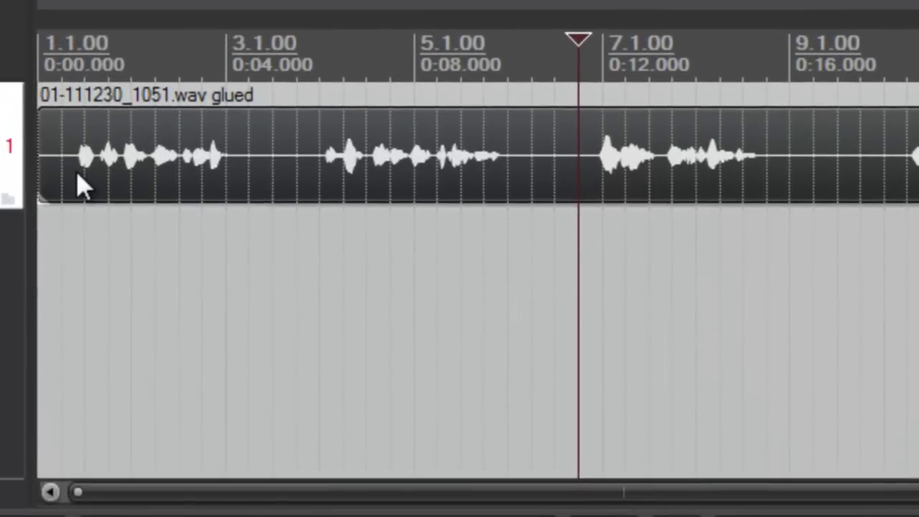
drag(284, 198, 307, 198)
drag(121, 182, 92, 198)
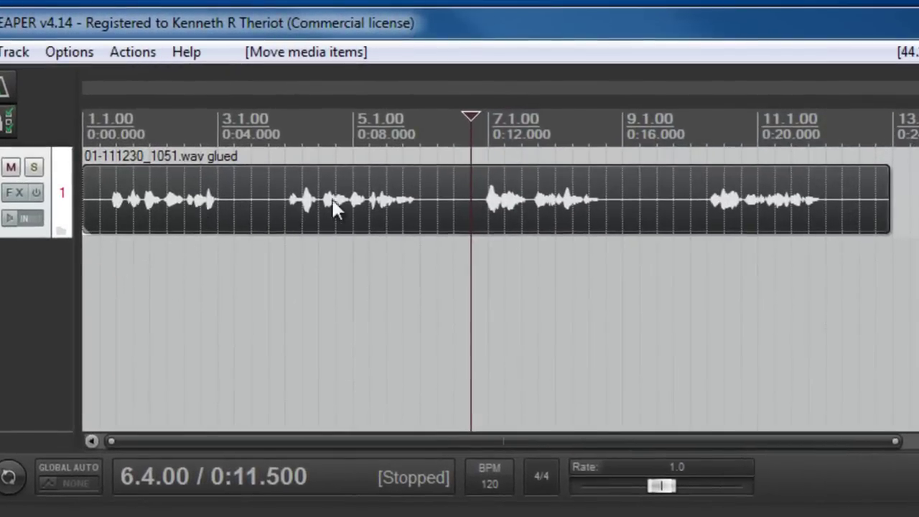
- Trim the item's start to about 1.1.68 and place the play position after the first phrase
mouse_move(92, 211)
mouse_down()
mouse_move(103, 218)
mouse_move(81, 224)
mouse_up()
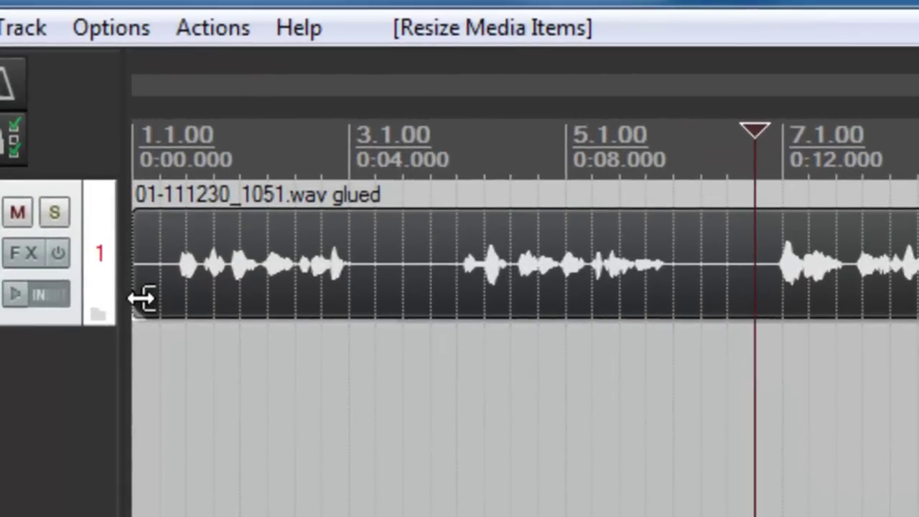
mouse_move(143, 299)
mouse_down()
mouse_move(162, 294)
mouse_move(134, 302)
mouse_move(148, 302)
mouse_move(147, 316)
mouse_up()
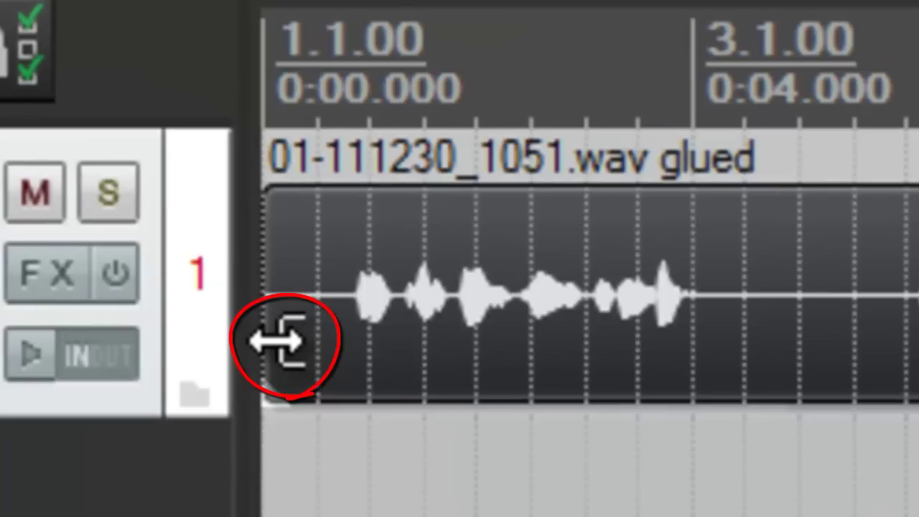
drag(279, 342, 358, 356)
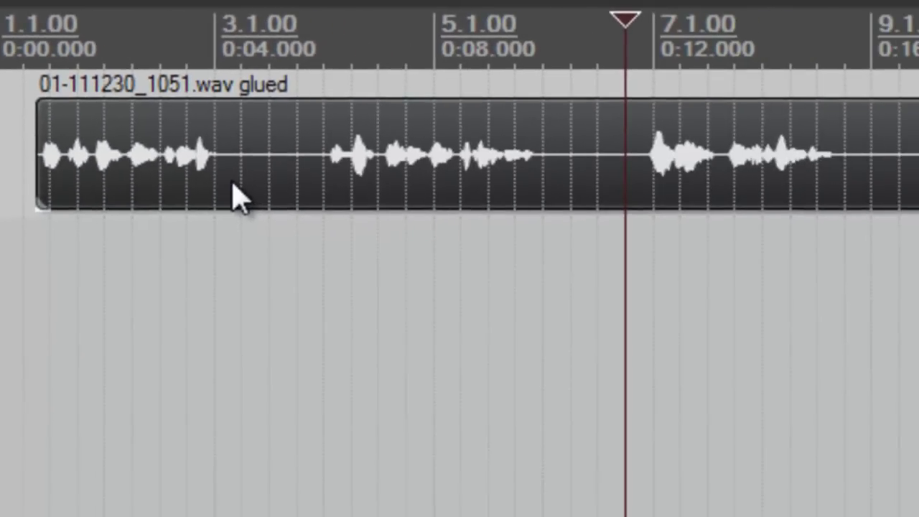
drag(726, 372, 728, 358)
drag(232, 185, 232, 186)
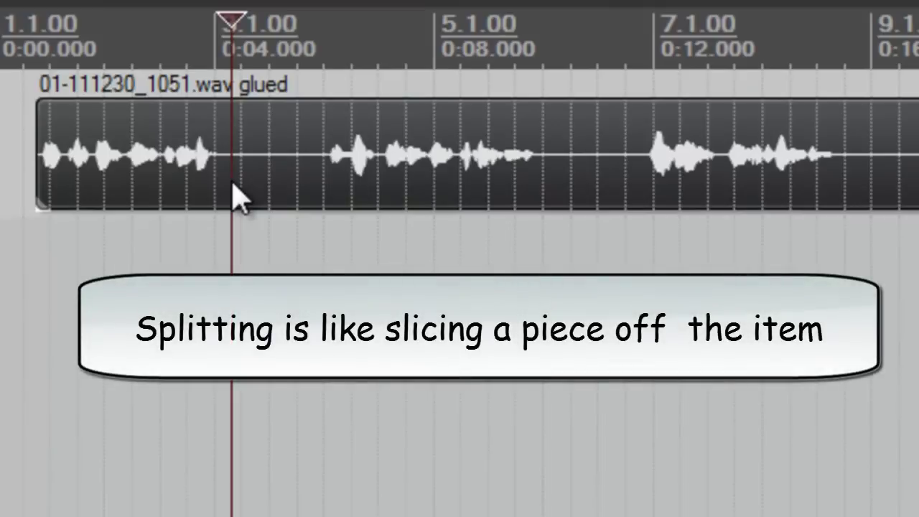
- Split off the first phrase, open a gap after it, and trim the clip edges
key(s)
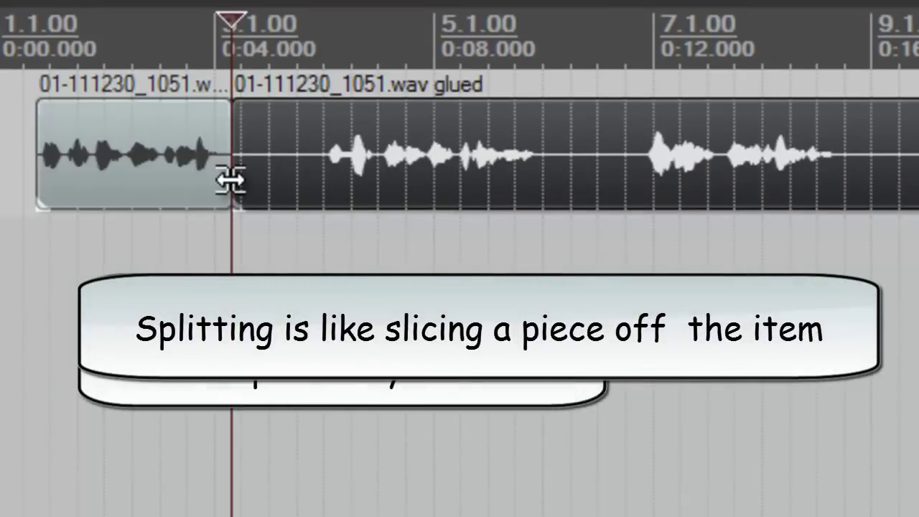
drag(331, 181, 479, 205)
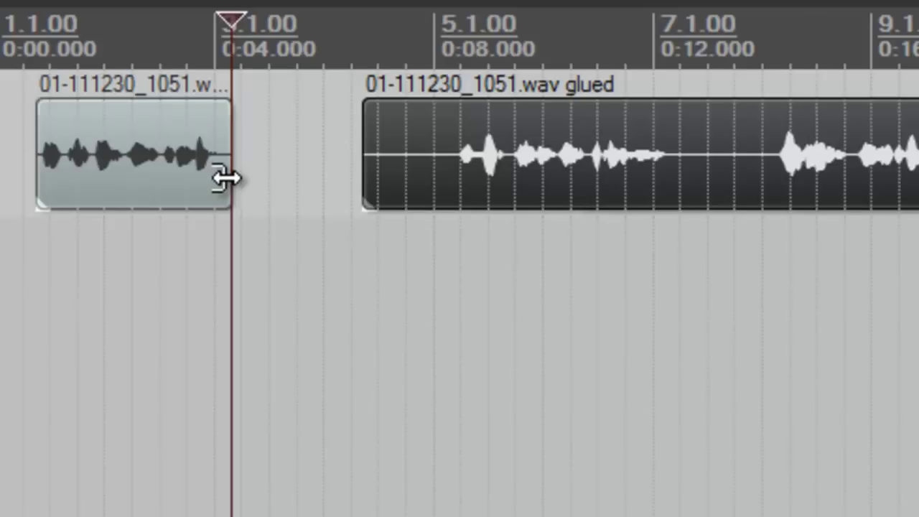
drag(226, 178, 215, 177)
drag(113, 191, 137, 161)
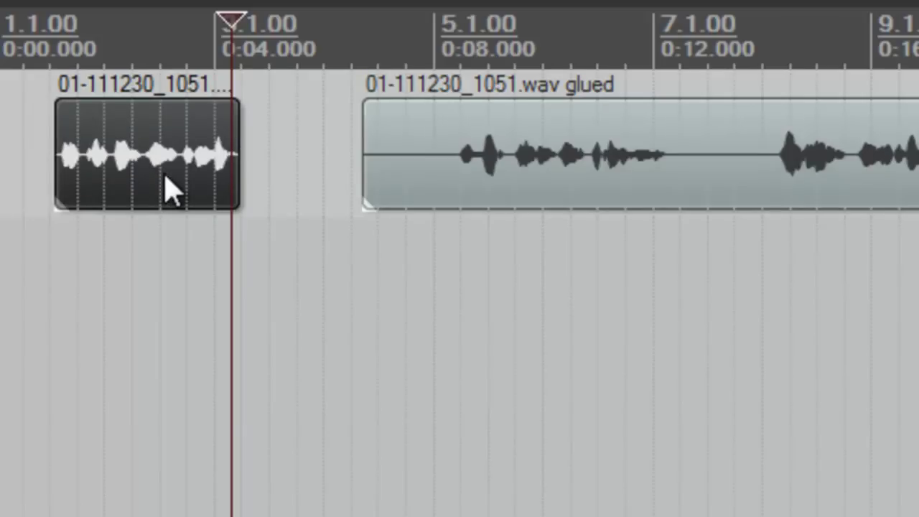
drag(467, 183, 513, 192)
drag(111, 170, 200, 175)
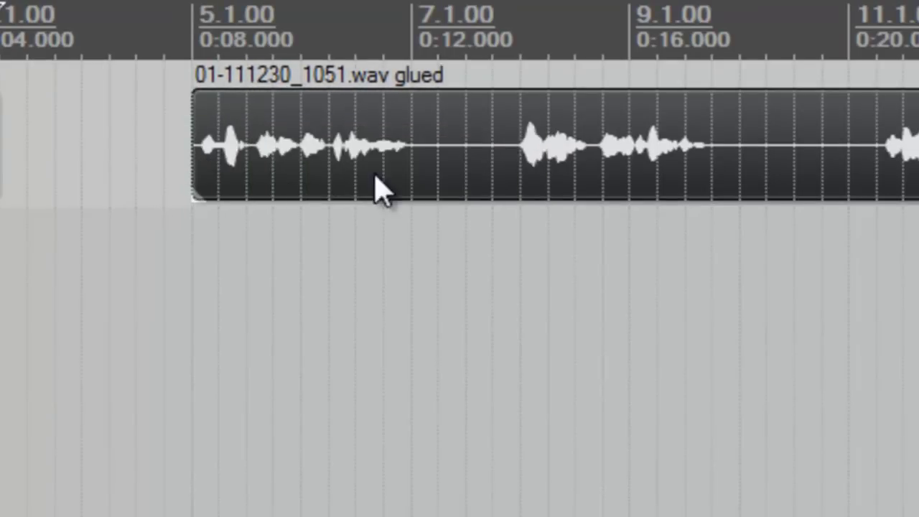
- Split off the second phrase and space it from the third, trimming surrounding silence
click(423, 185)
key(s)
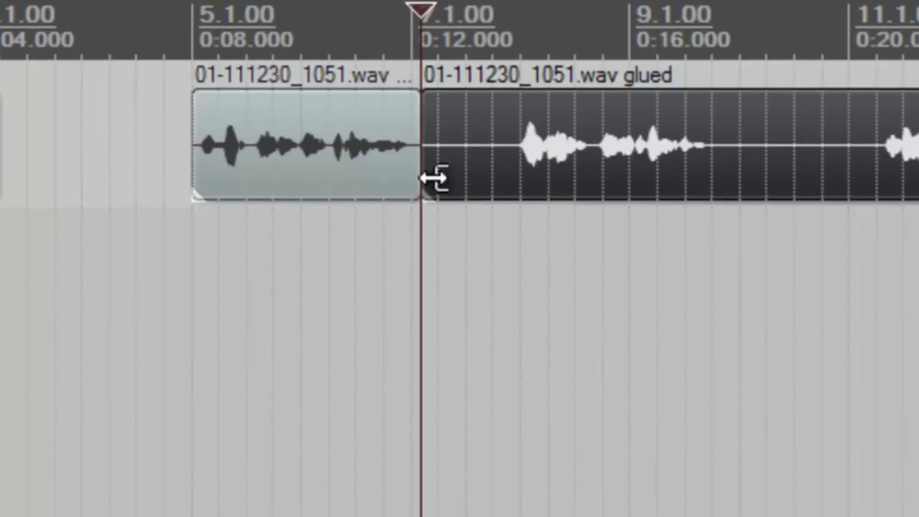
drag(435, 179, 596, 176)
drag(416, 176, 412, 177)
drag(302, 186, 209, 189)
drag(743, 194, 551, 181)
drag(82, 175, 176, 185)
drag(352, 185, 284, 188)
- Split off the fourth phrase, trim silence at both ends, and space it after the third
click(312, 176)
key(s)
drag(359, 185, 432, 170)
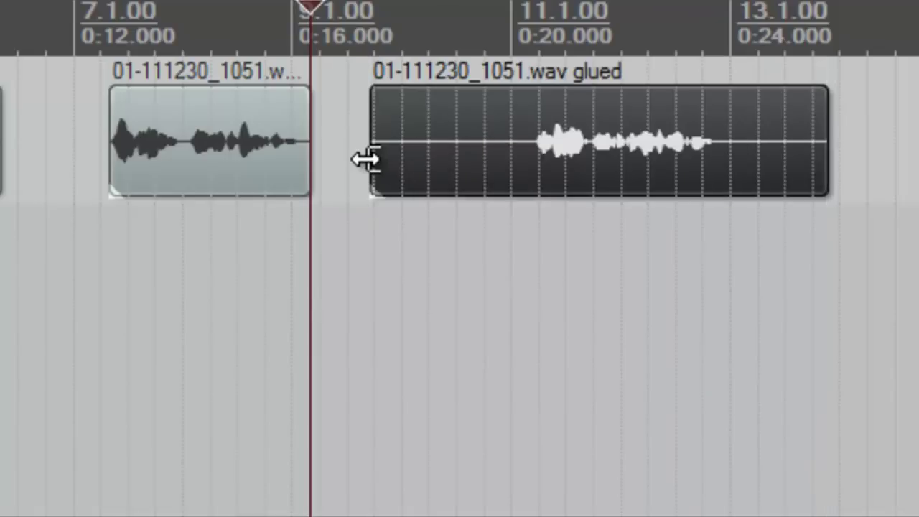
drag(365, 160, 529, 191)
drag(613, 173, 456, 189)
drag(685, 183, 569, 193)
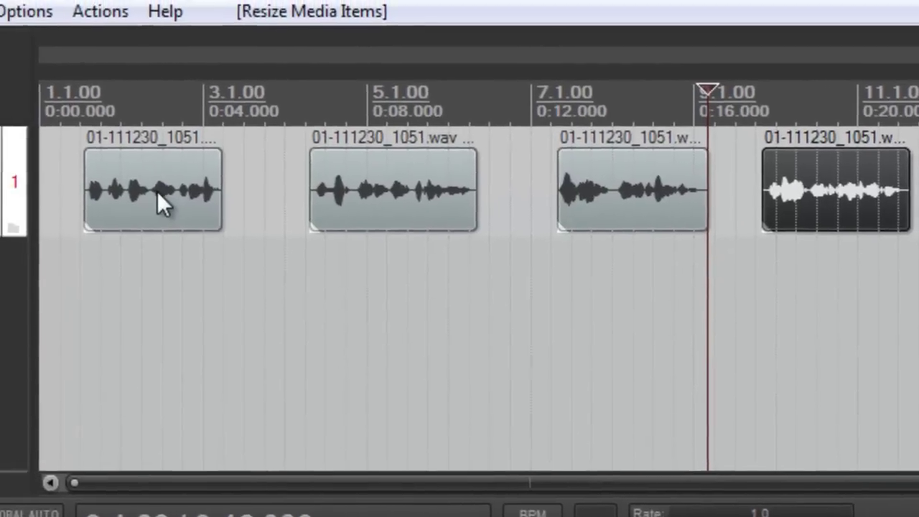
- Move the first clip back to 0:00.000 and deselect it
drag(105, 184, 96, 208)
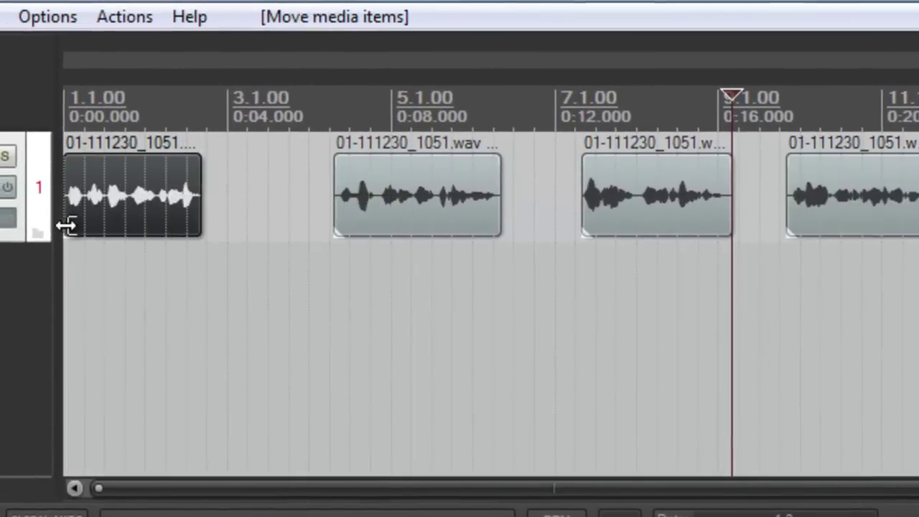
click(198, 246)
scroll(279, 244, up, 4)
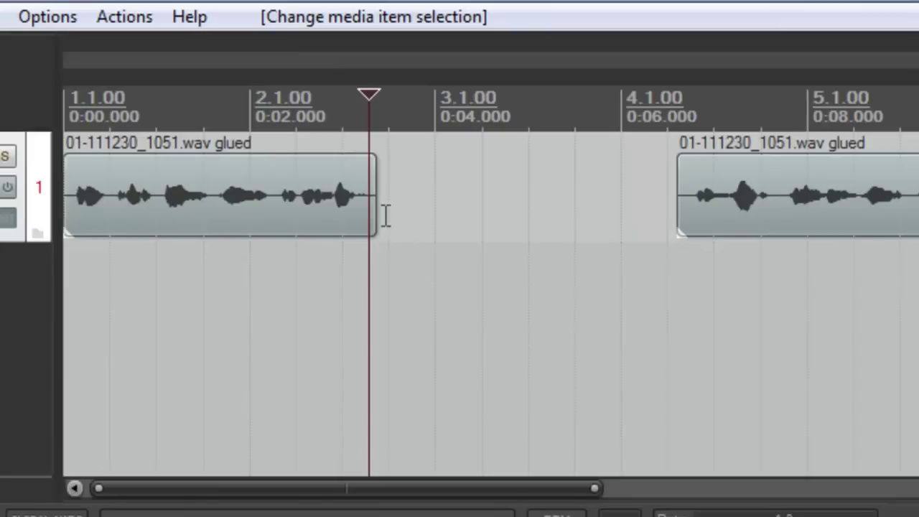
scroll(384, 211, down, 3)
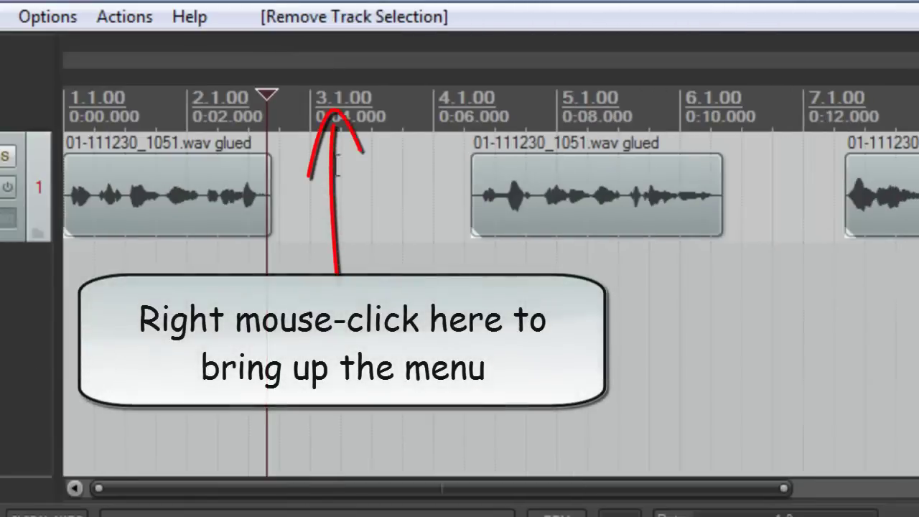
- Switch the timeline ruler from bars and beats to Seconds
right_click(367, 106)
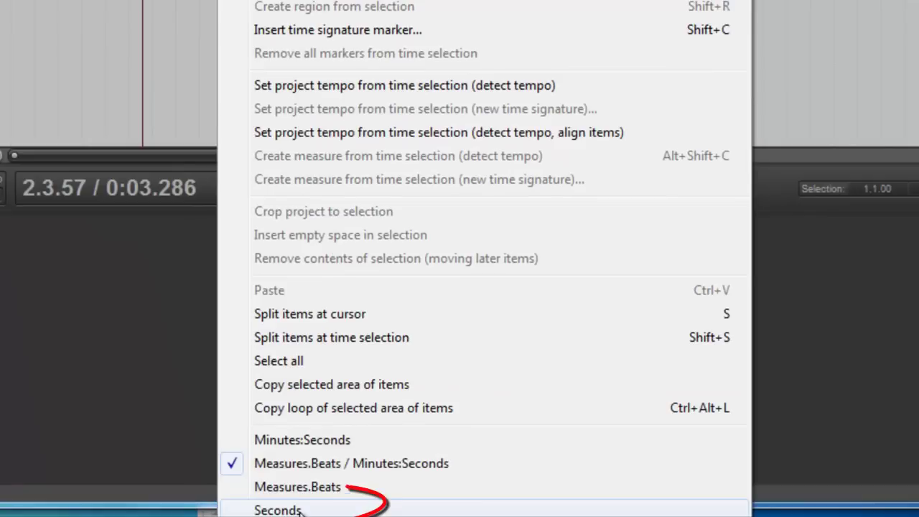
click(278, 510)
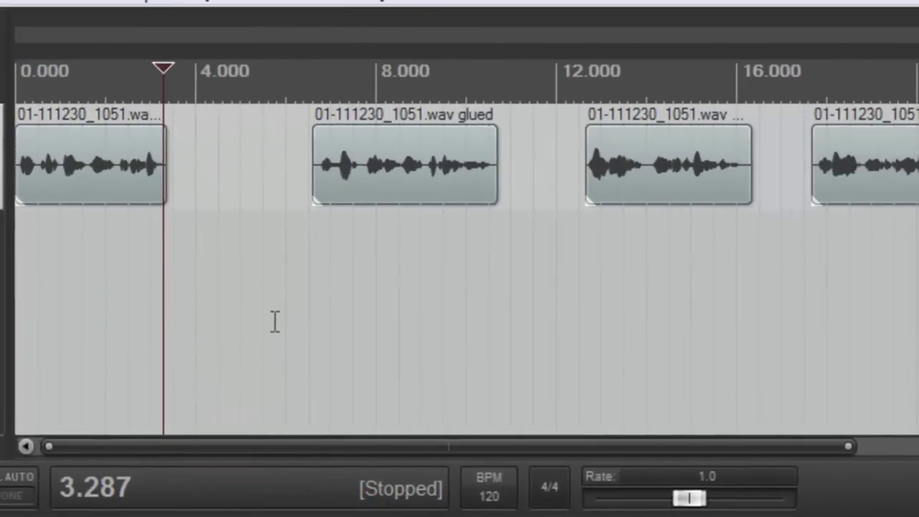
scroll(275, 322, up, 2)
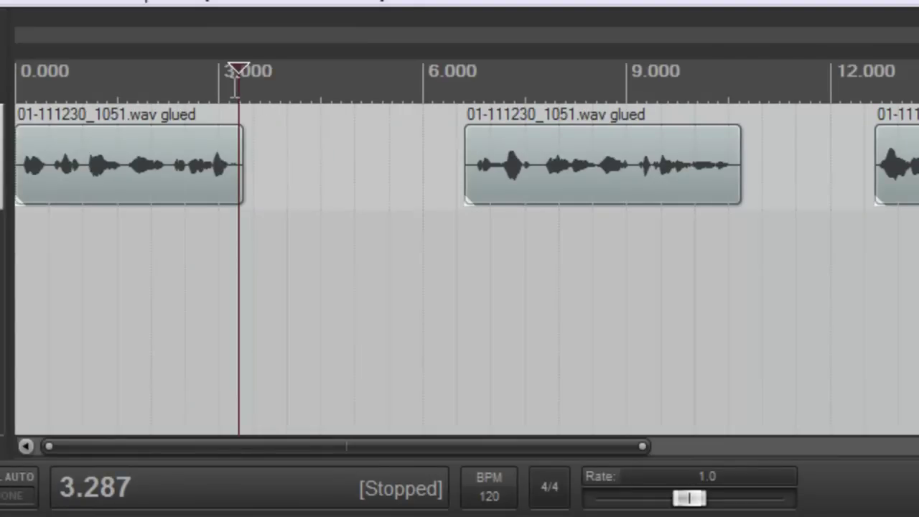
scroll(297, 121, down, 2)
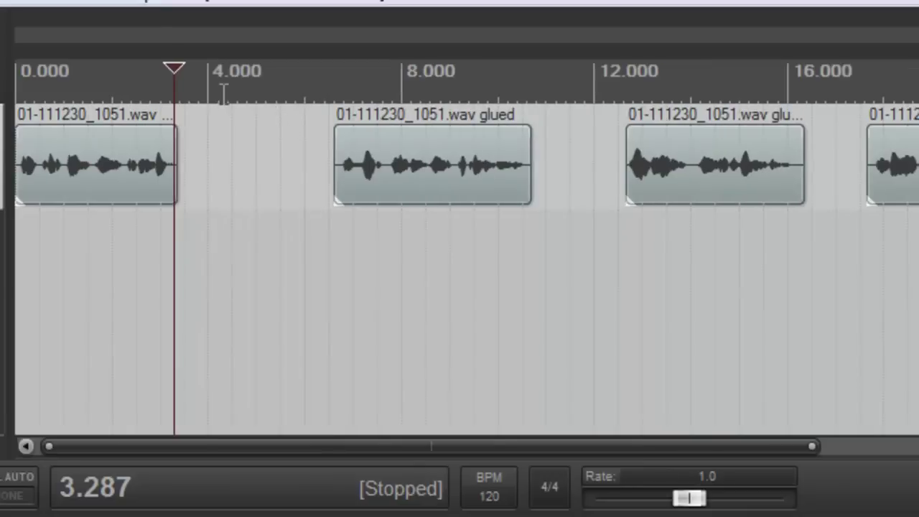
- Trim the first clip's right edge and move the second clip earlier to about 6 seconds
scroll(245, 128, up, 3)
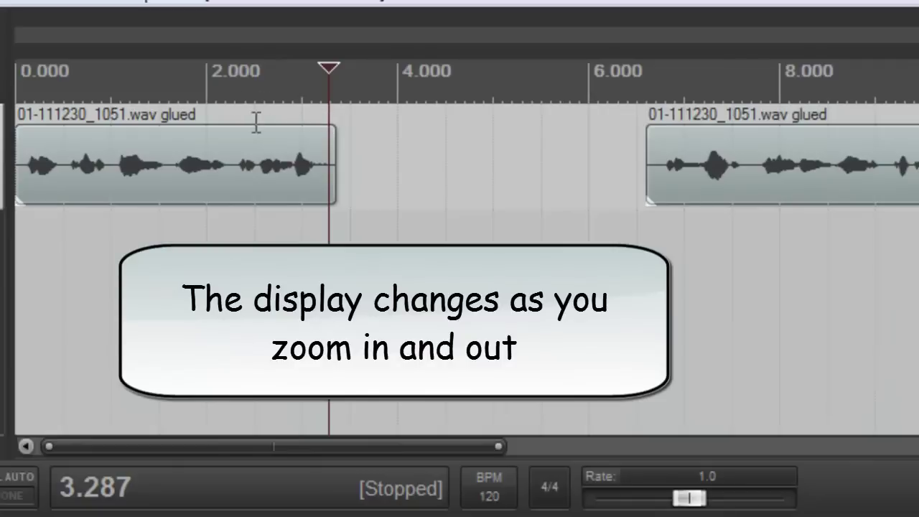
scroll(294, 113, up, 2)
scroll(435, 185, up, 4)
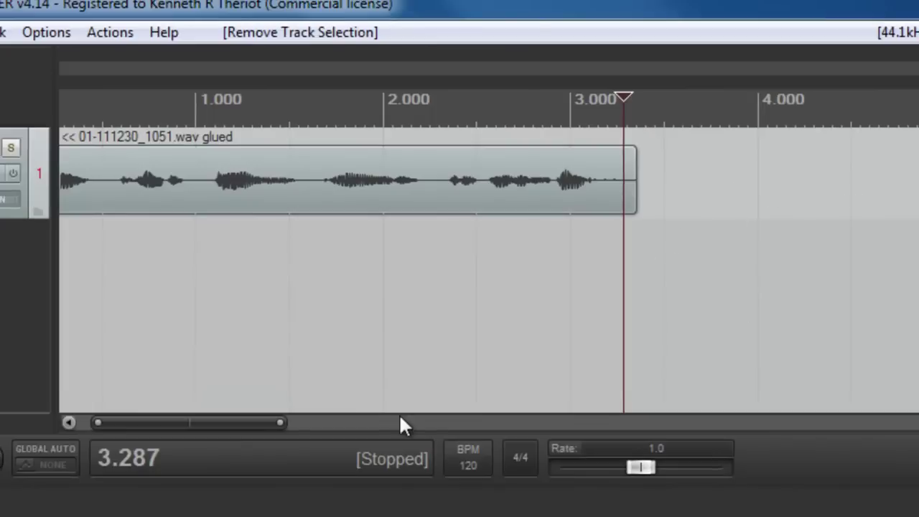
drag(267, 422, 320, 424)
drag(297, 203, 281, 202)
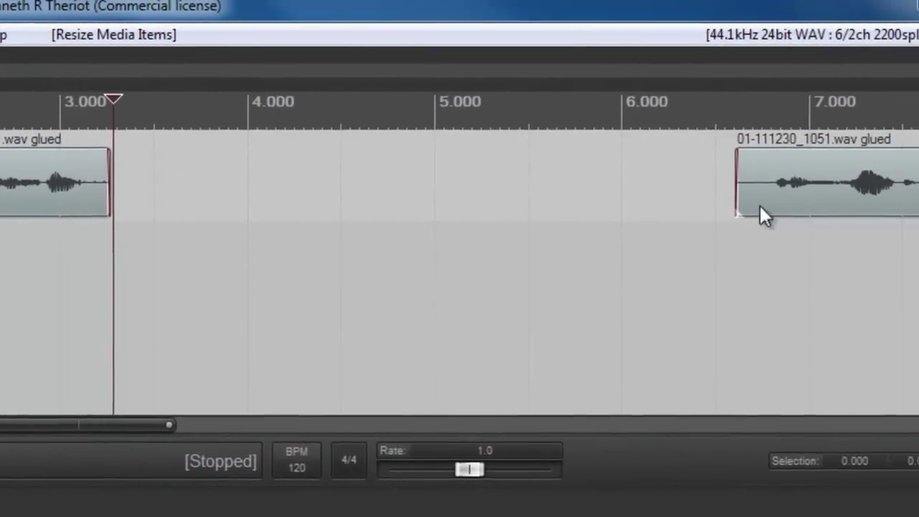
drag(780, 209, 666, 203)
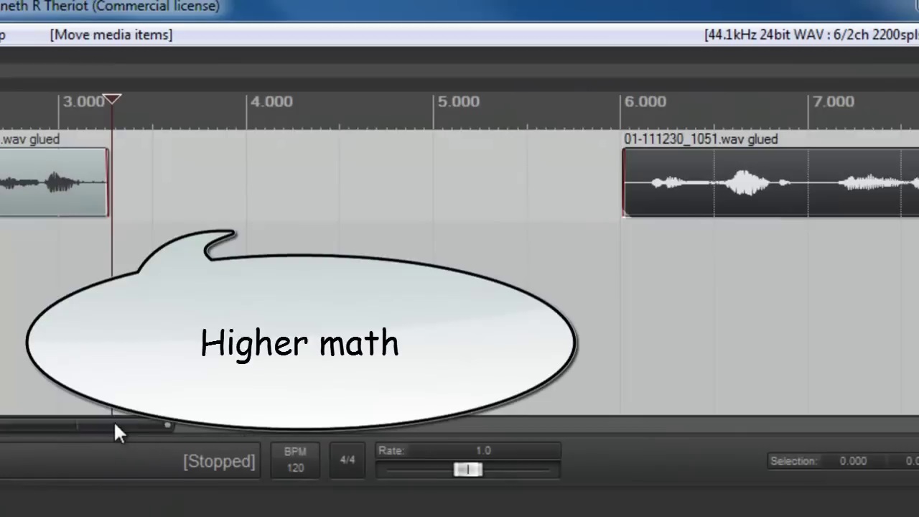
- Respace the later clips, trimming the last clip's start and moving it to about 19.3 seconds
drag(116, 425, 342, 440)
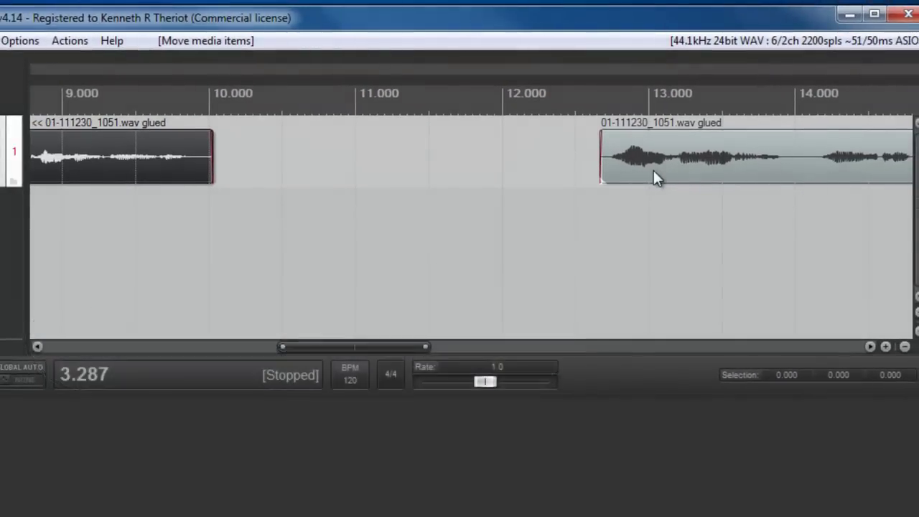
drag(655, 176, 721, 190)
drag(355, 345, 524, 361)
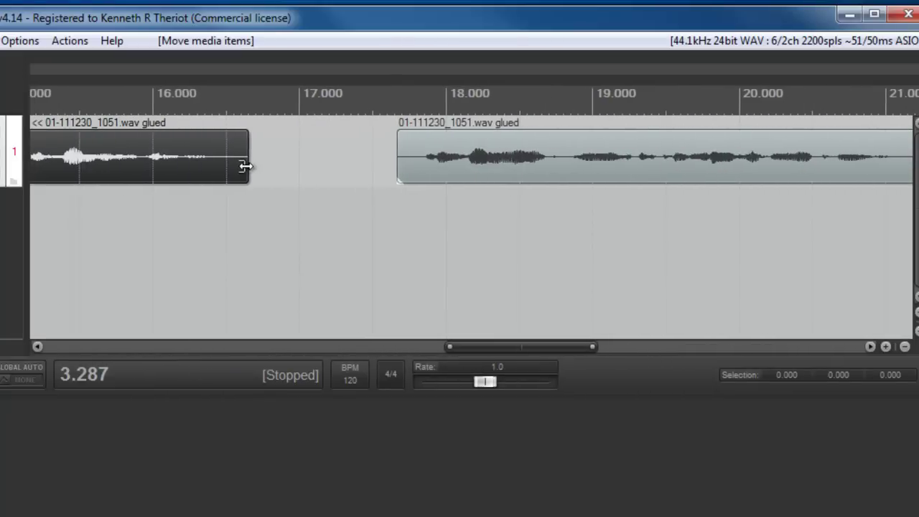
drag(245, 168, 228, 172)
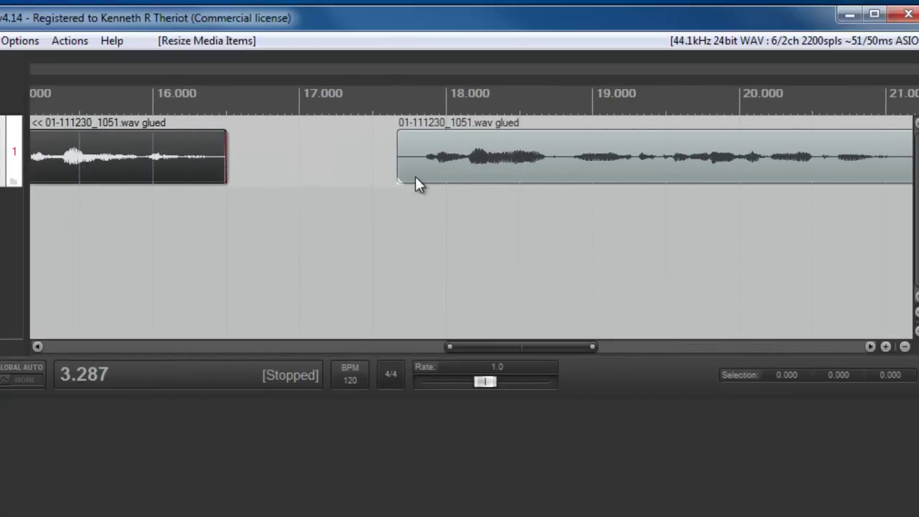
drag(431, 171, 657, 167)
mouse_move(539, 346)
mouse_down()
mouse_move(709, 335)
mouse_move(533, 349)
mouse_up()
scroll(396, 244, down, 6)
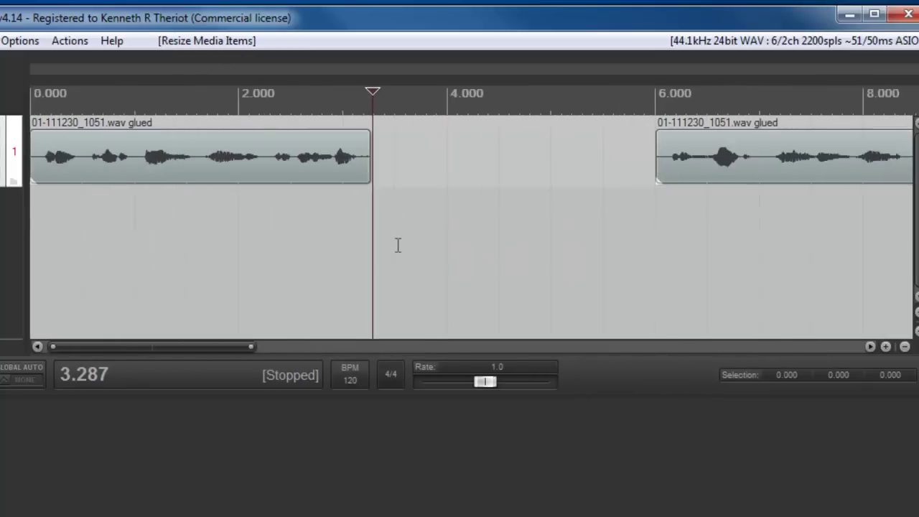
scroll(394, 241, down, 4)
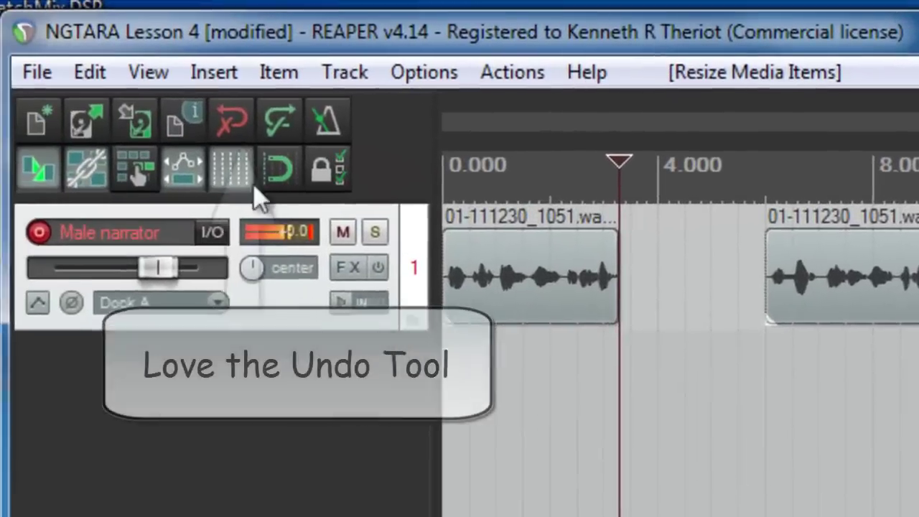
- Undo the last two clip edits with the Undo button and Ctrl+Z
click(14, 74)
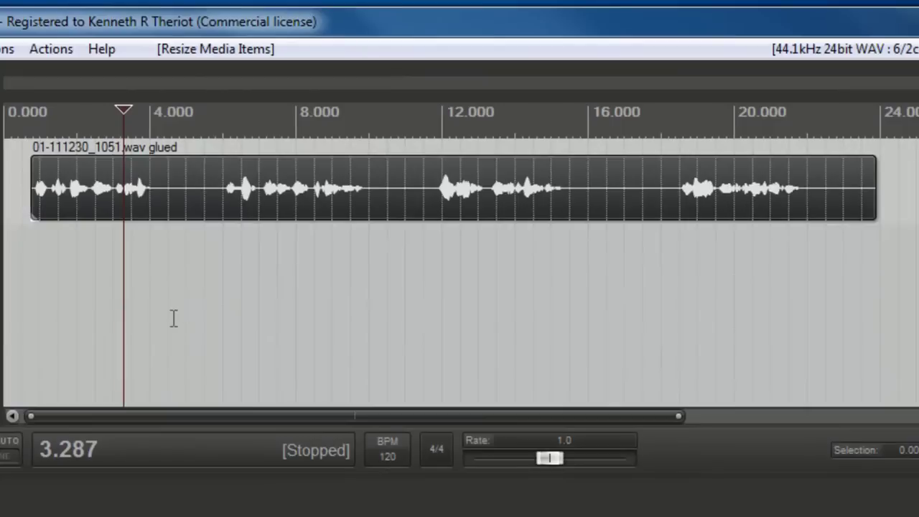
key(ctrl+z)
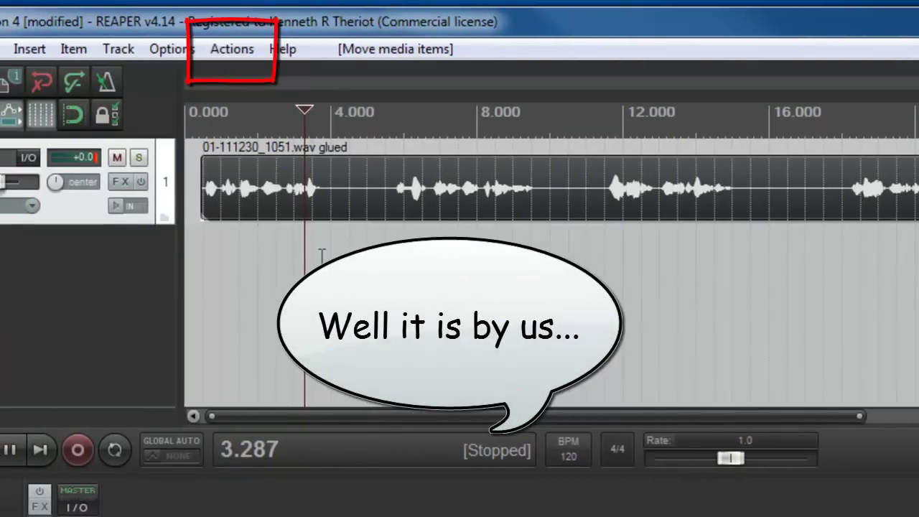
- Filter the action list for 'auto trim' and run 'Item: Auto trim/split items...'
click(239, 58)
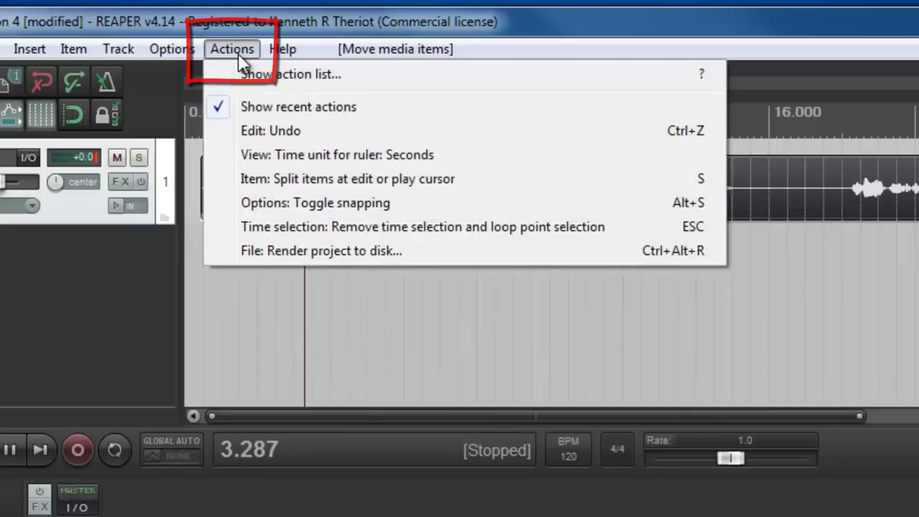
click(305, 75)
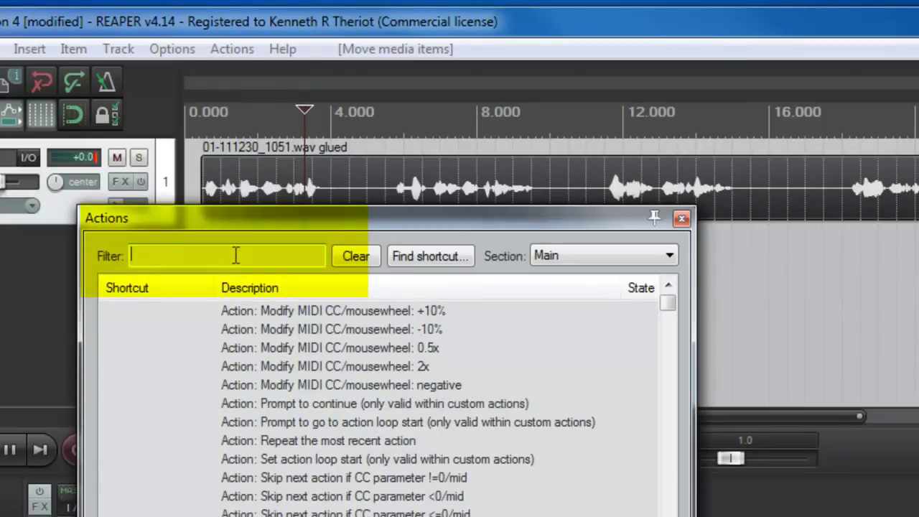
text(auto tri)
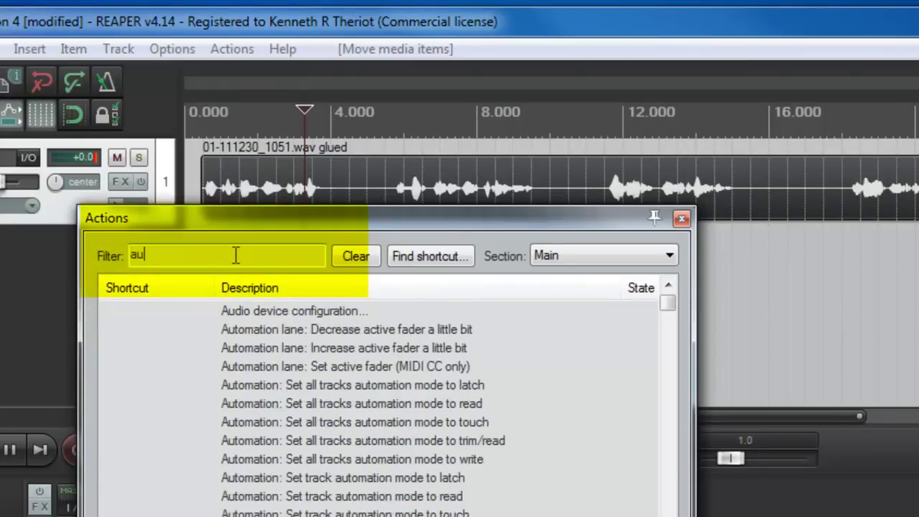
text(m)
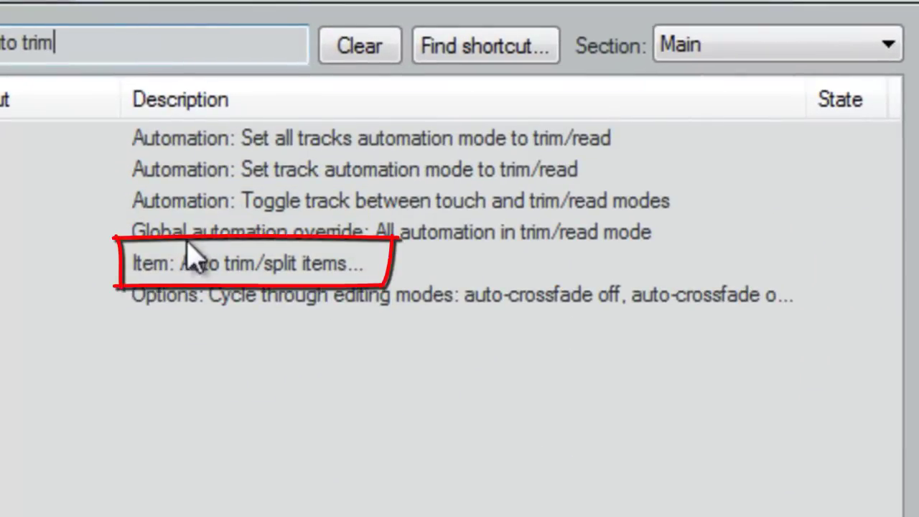
click(215, 272)
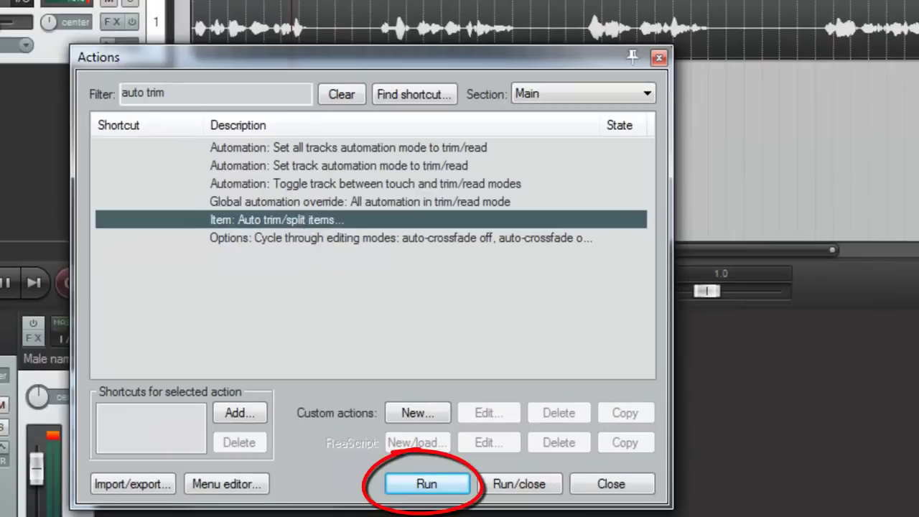
click(453, 493)
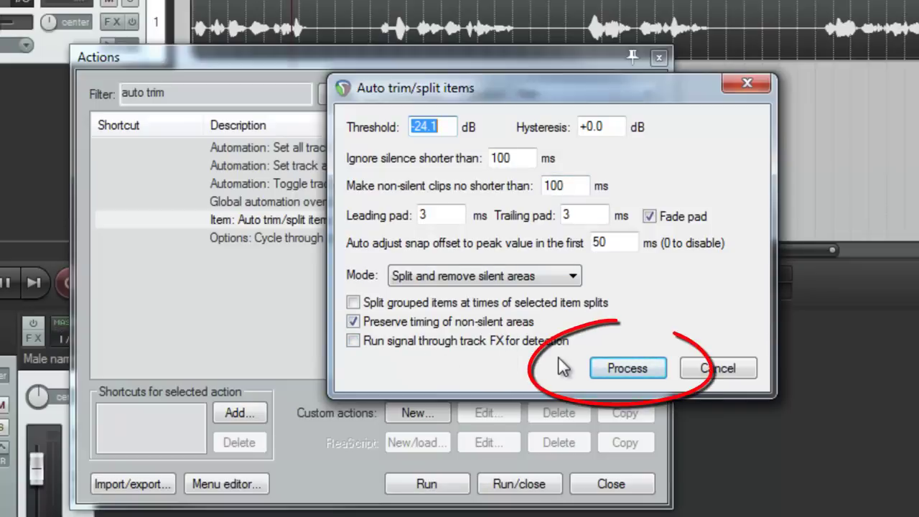
- Process the item with Split and remove silent areas at a -24.1 dB threshold
click(641, 381)
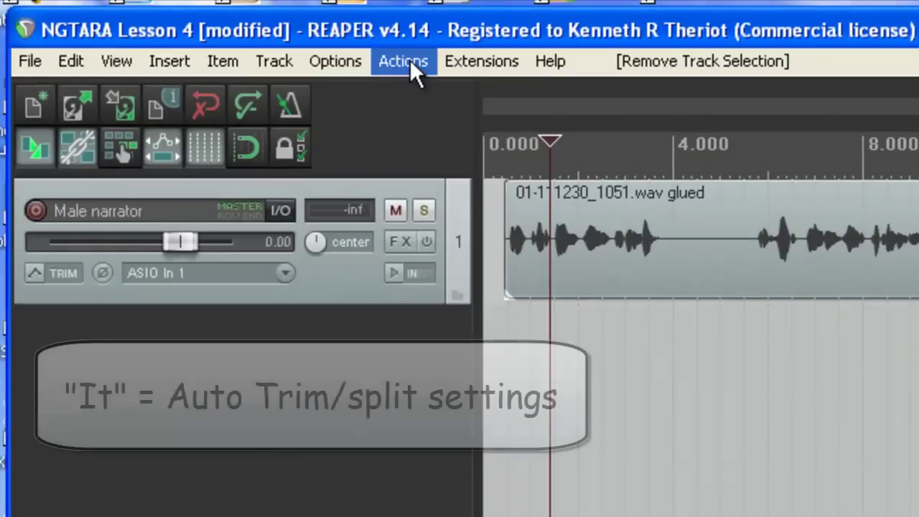
- Find and select the Item: Auto trim/split items action by filtering the action list for 'auto trim'
click(406, 61)
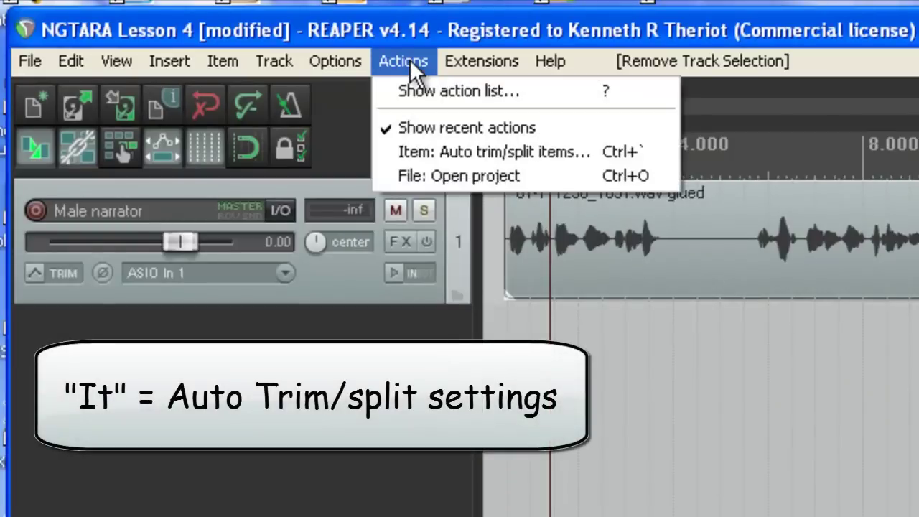
click(440, 92)
click(274, 149)
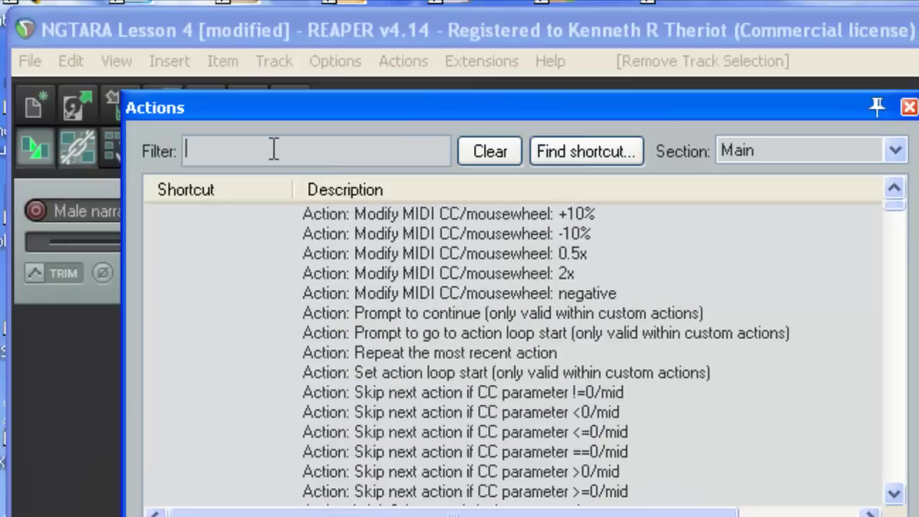
text(auto trim)
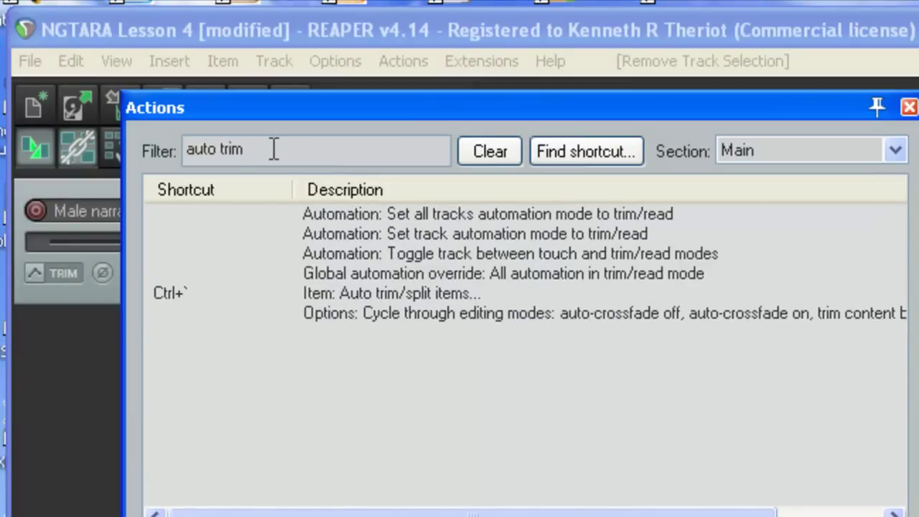
click(383, 294)
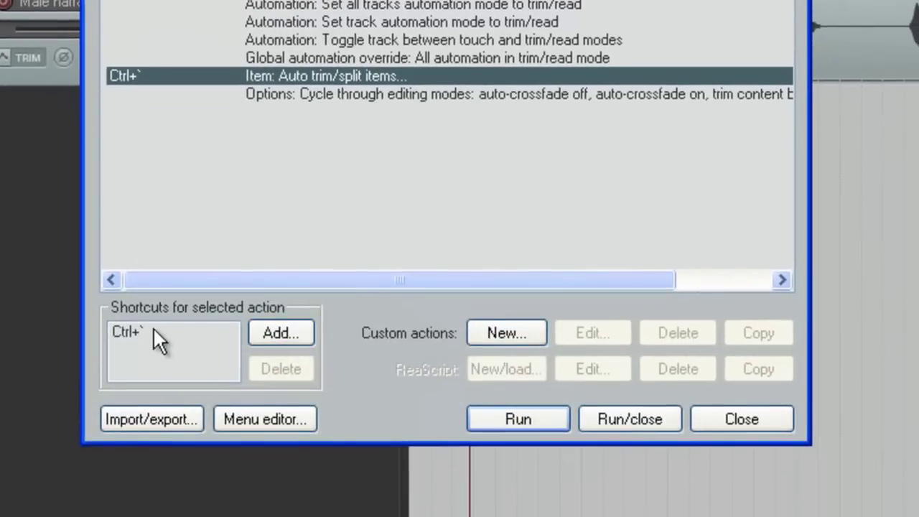
- Delete the action's existing shortcut and assign Ctrl+` as its new shortcut
click(147, 332)
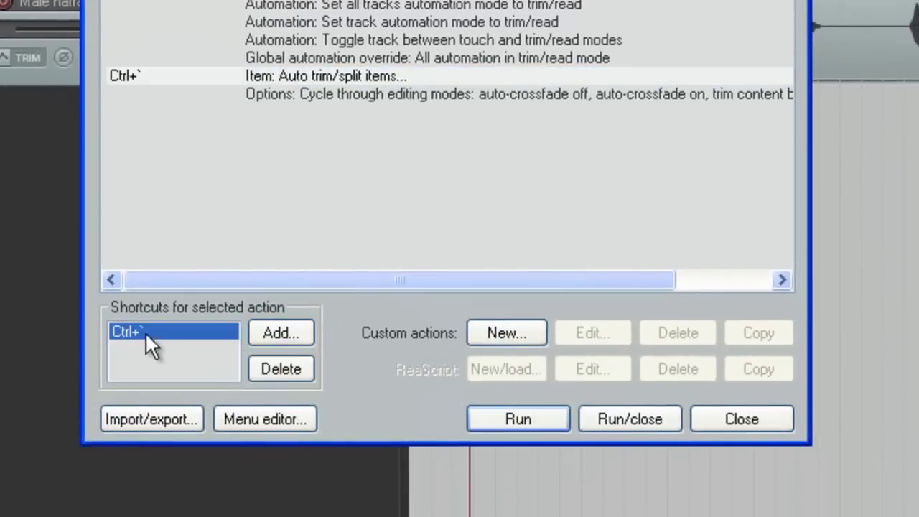
click(304, 371)
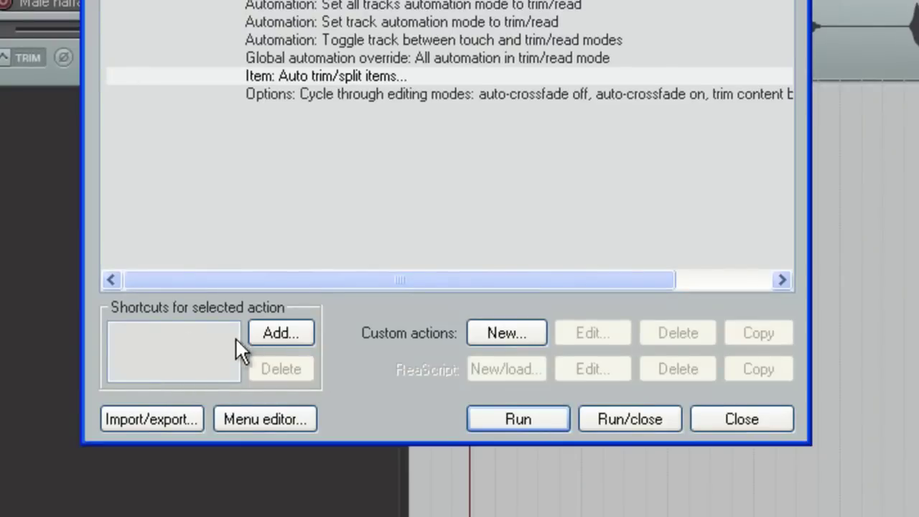
click(297, 332)
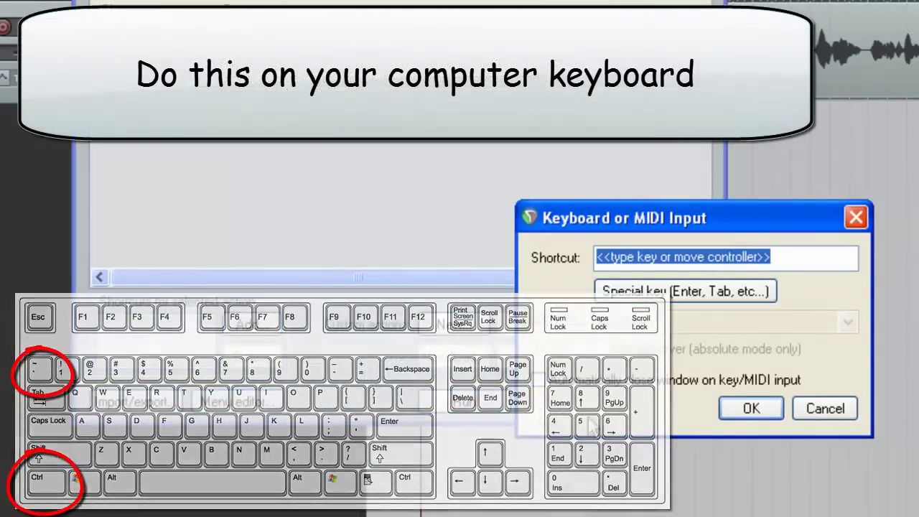
key(ctrl+grave)
click(747, 414)
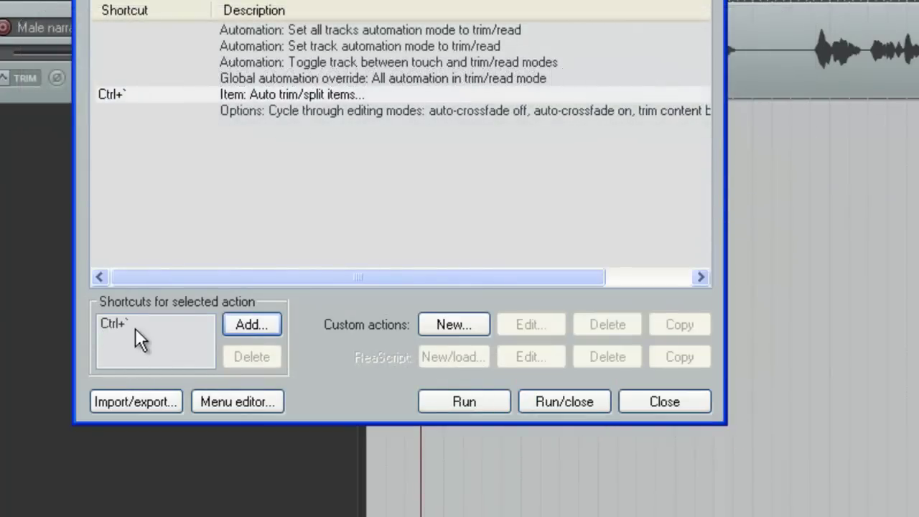
- Auto trim/split the selected voiceover item at -34.1 dB threshold and 800 ms minimum silence
click(679, 399)
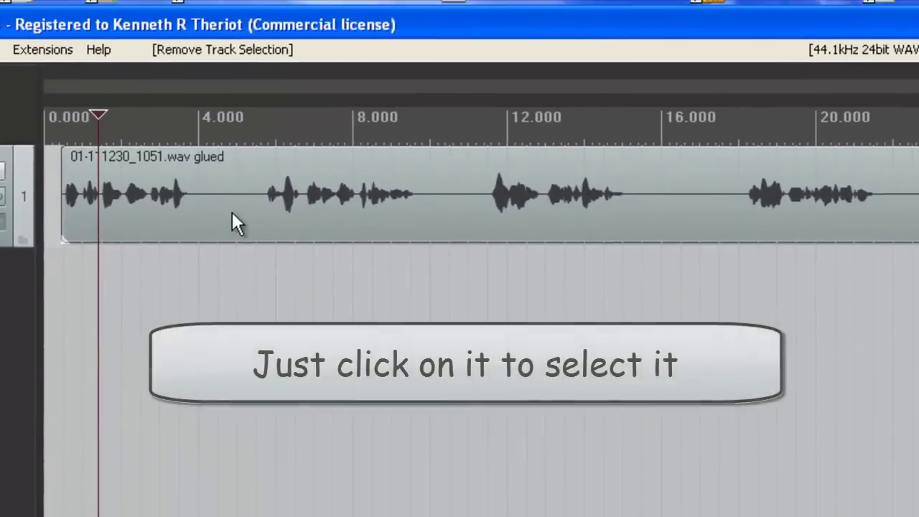
click(351, 158)
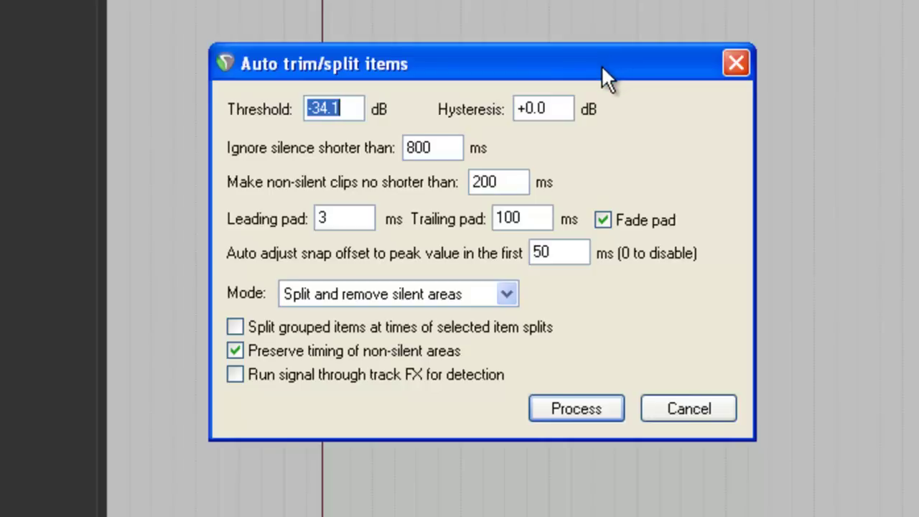
drag(602, 68, 585, 48)
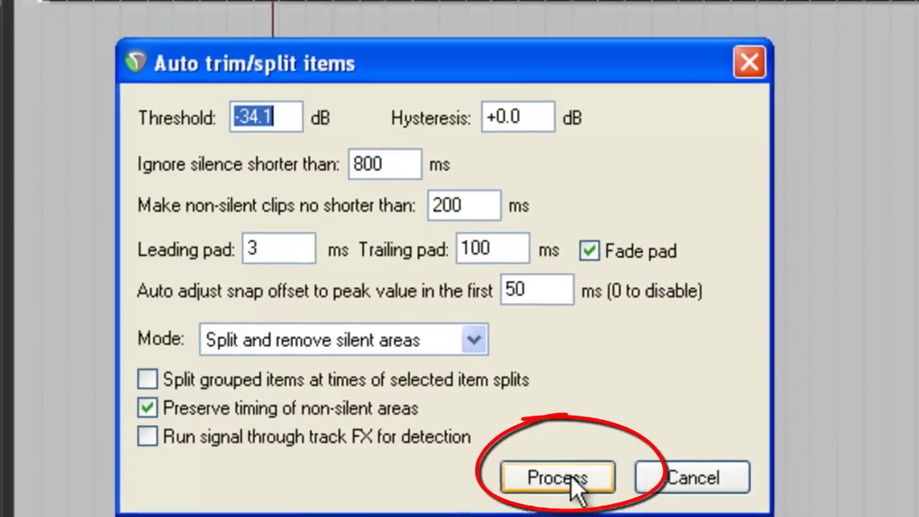
click(568, 478)
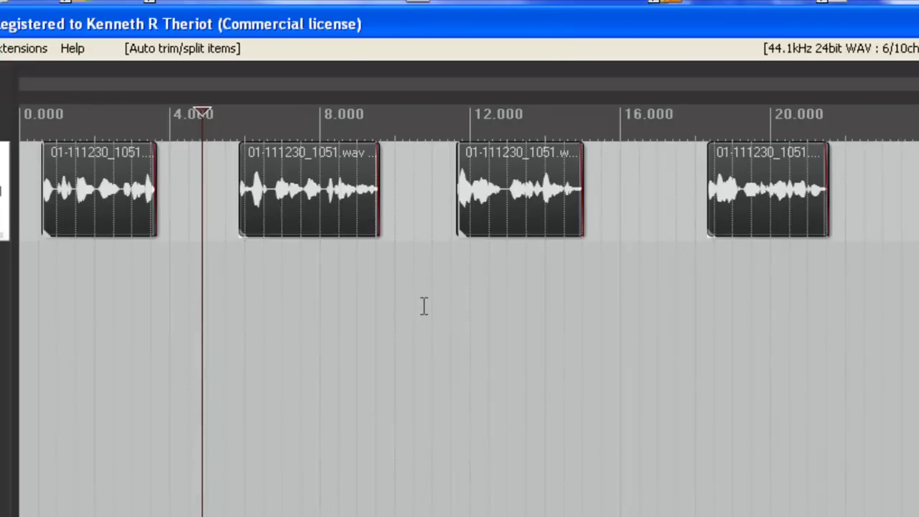
- Deselect the four clips and add an empty track 2 below Male narrator
click(93, 340)
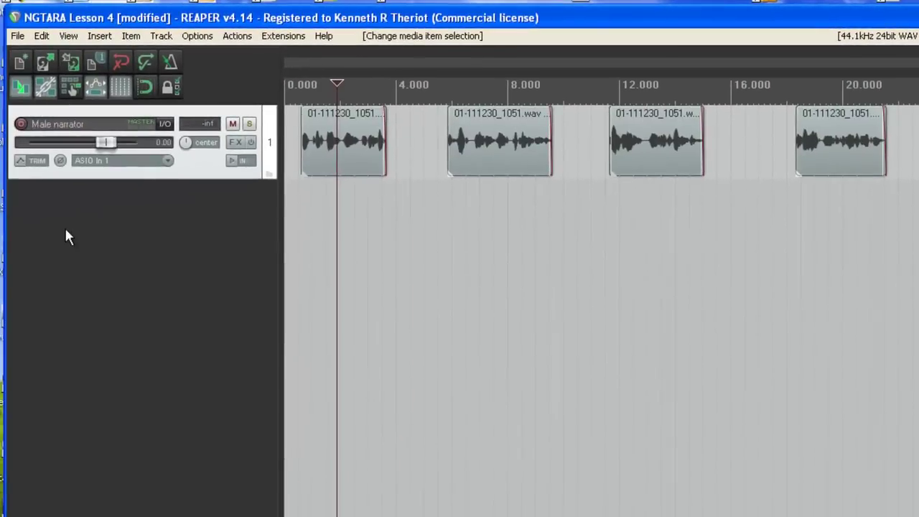
double_click(87, 203)
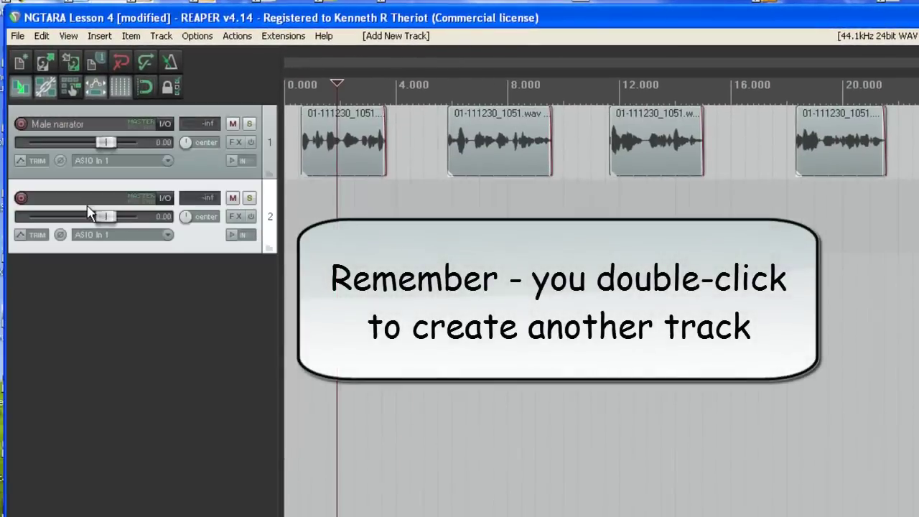